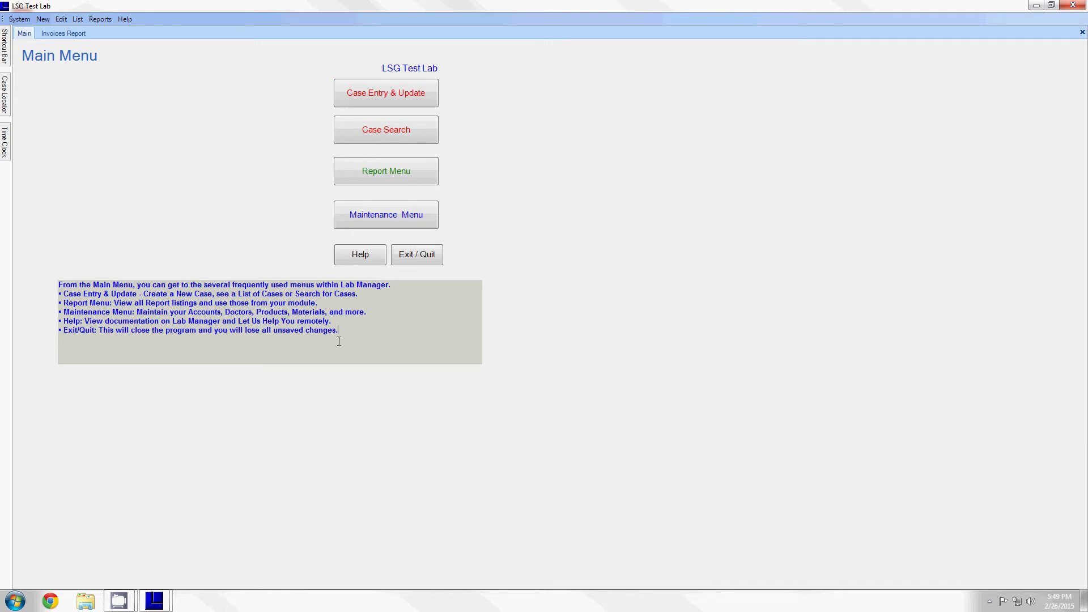
- Open the properties editor for the Main Menu's help text box and move the editor clear of the help text
drag(338, 340, 83, 288)
click(440, 337)
right_click(399, 320)
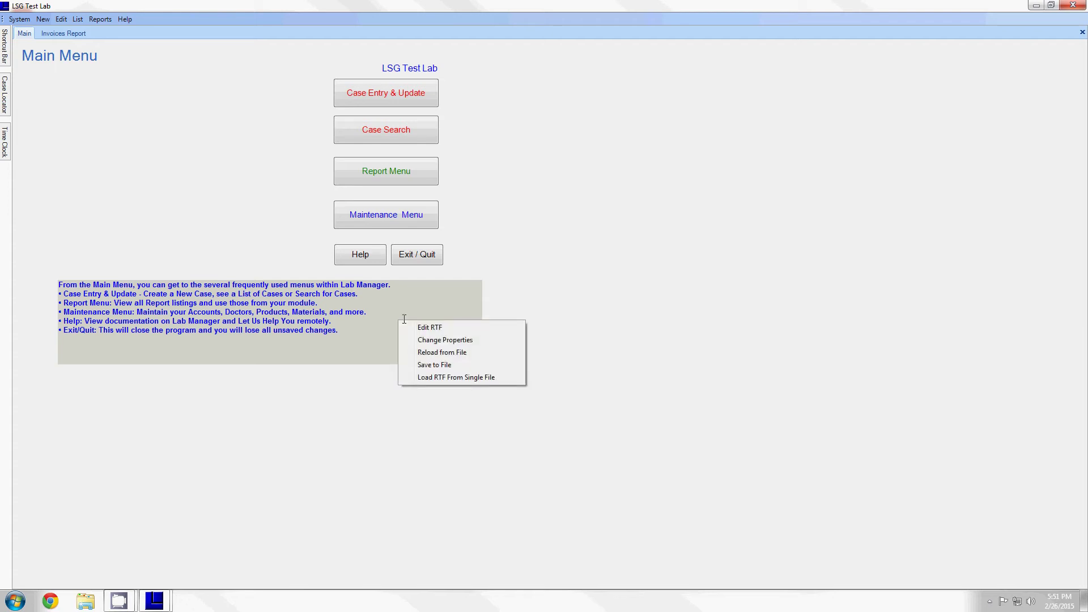
click(469, 340)
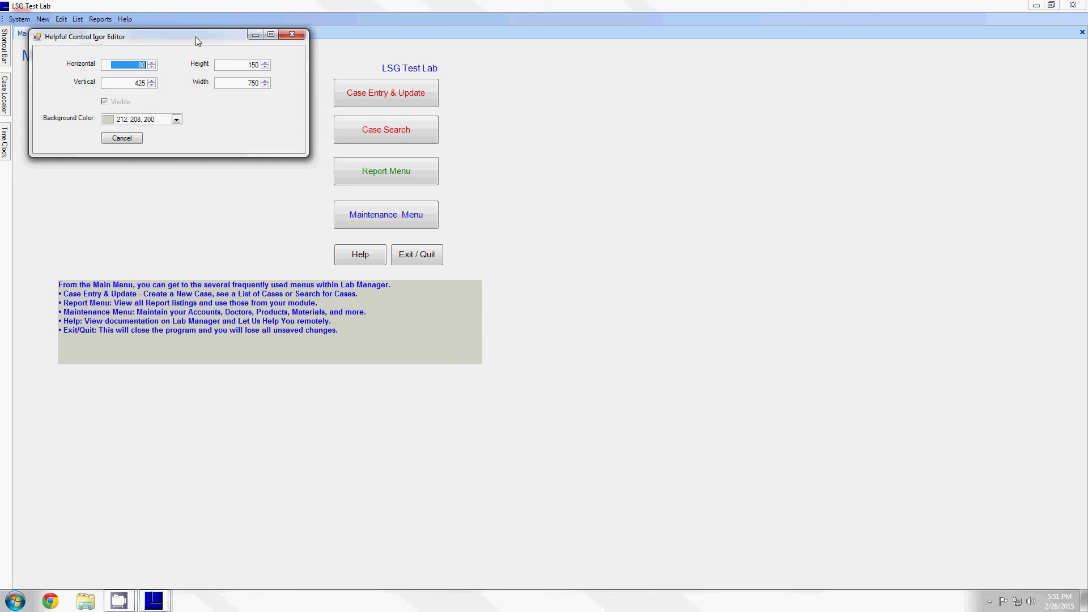
drag(195, 36, 585, 333)
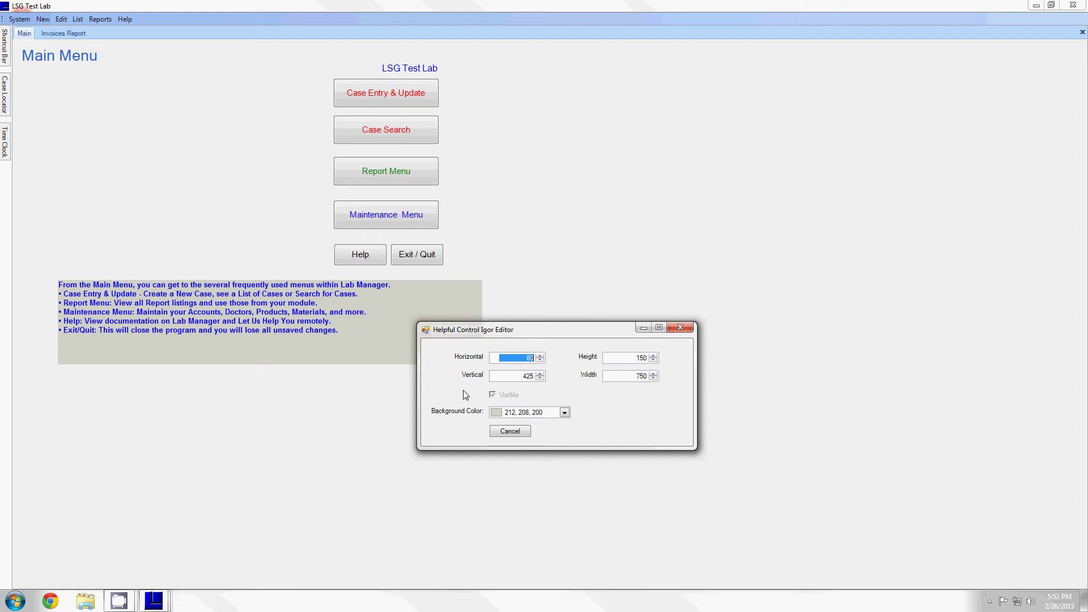
- Try moving the Main Menu's help text box to horizontal position 160 and then 200
click(510, 357)
double_click(498, 359)
drag(626, 358, 651, 358)
click(515, 360)
double_click(515, 361)
click(516, 359)
text(160)
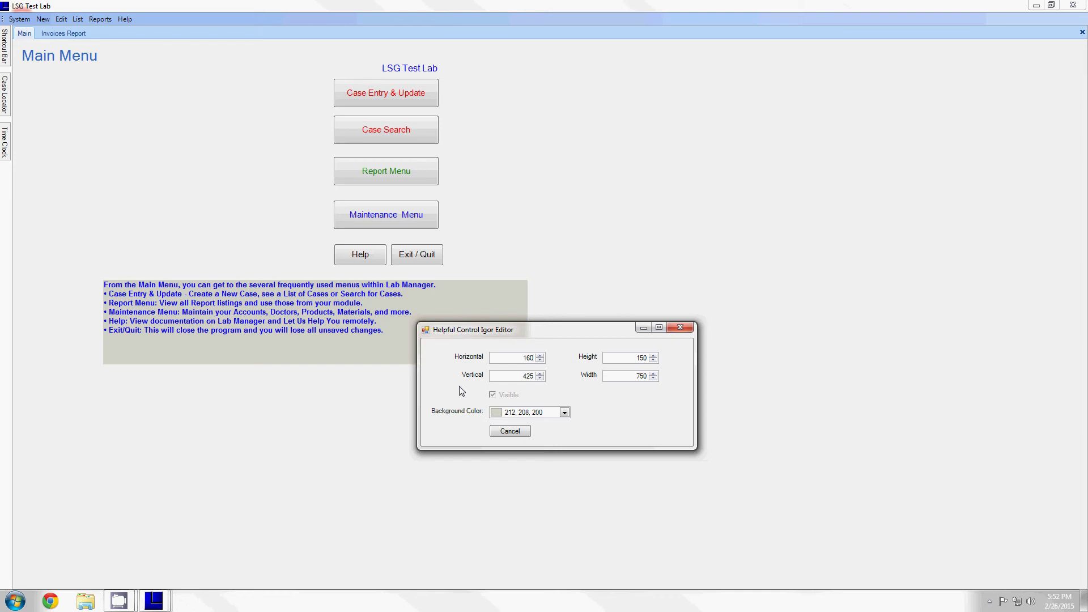
double_click(513, 359)
text(200)
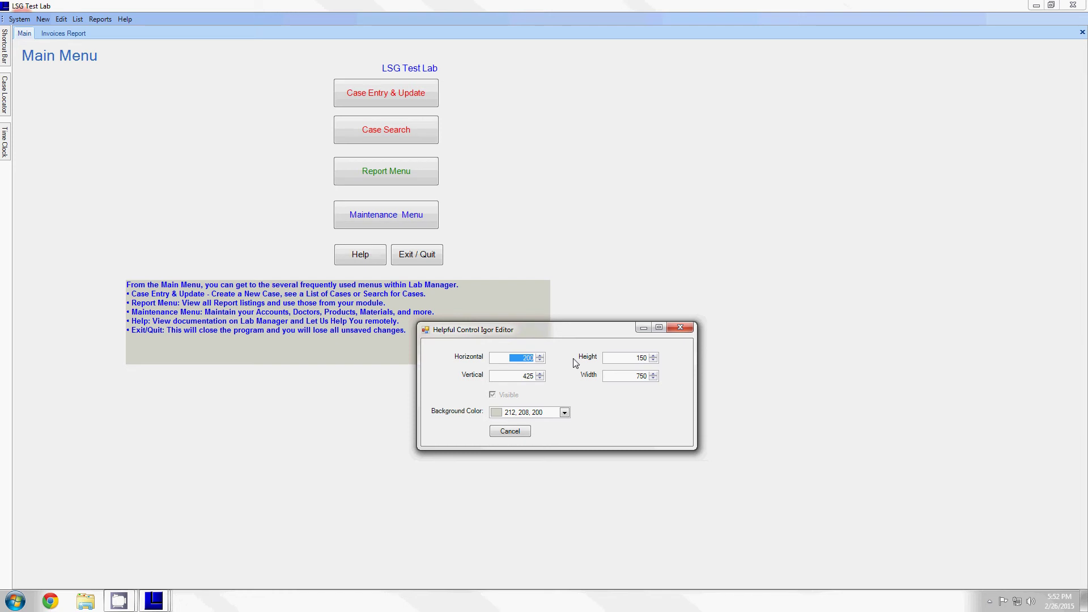
- Set the Main Menu help text box's horizontal position to 1000 and save the box to file
text(1000)
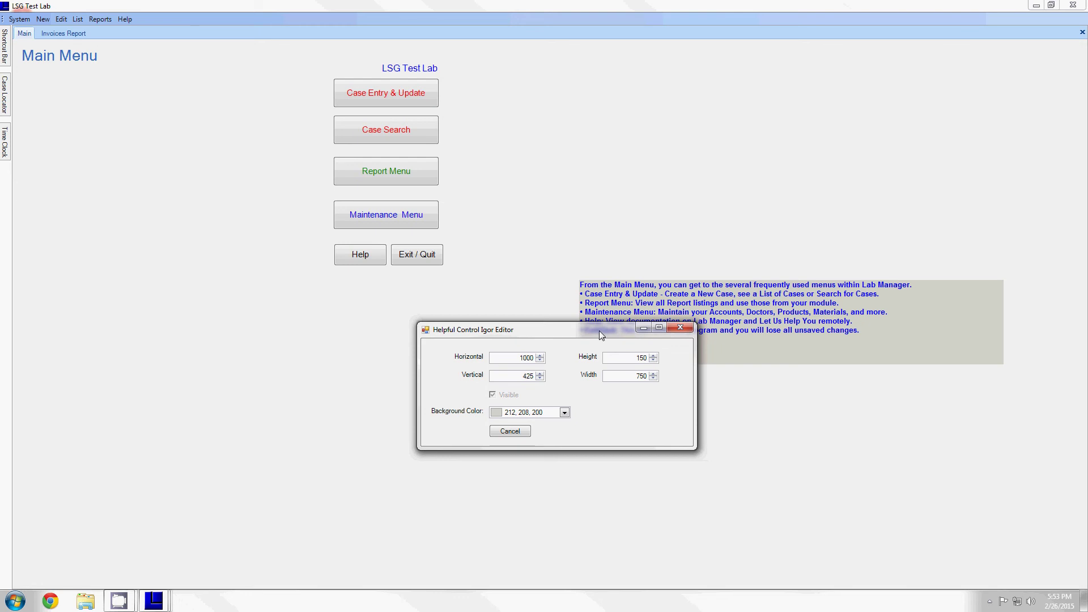
drag(603, 335, 860, 78)
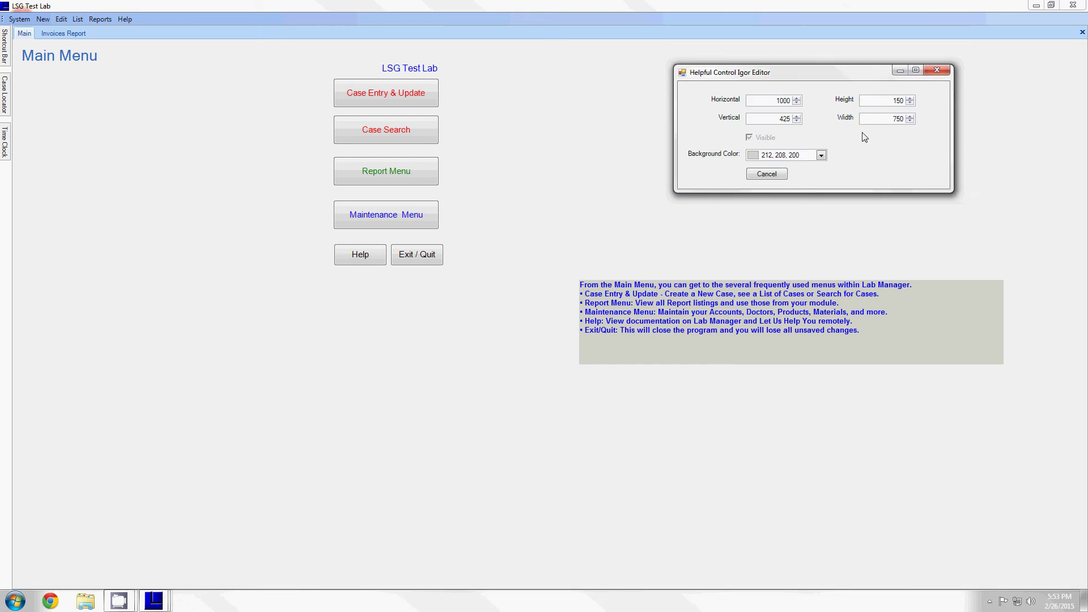
right_click(853, 329)
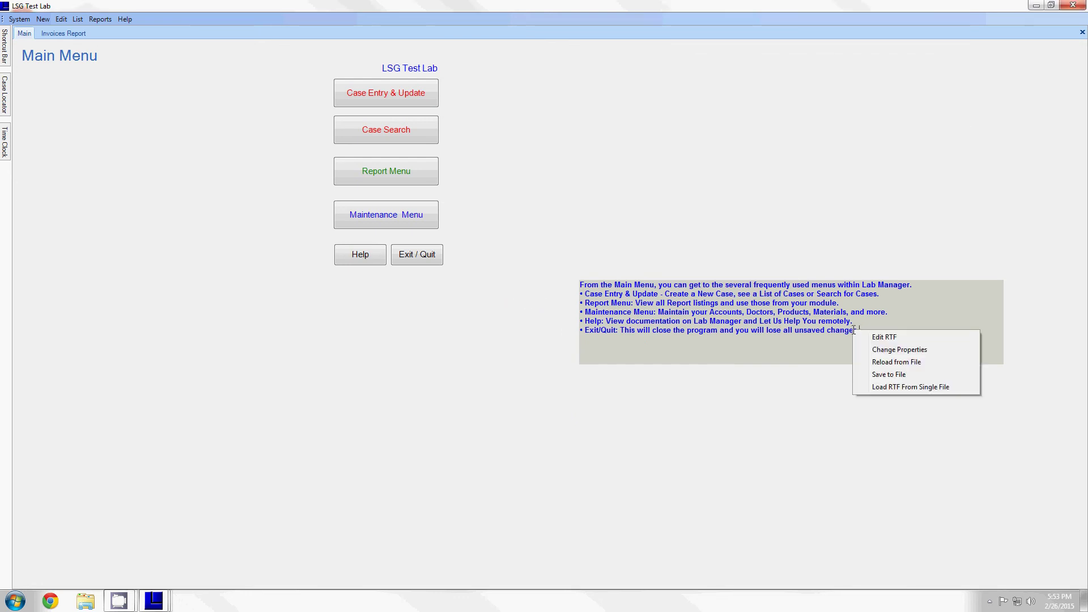
click(890, 375)
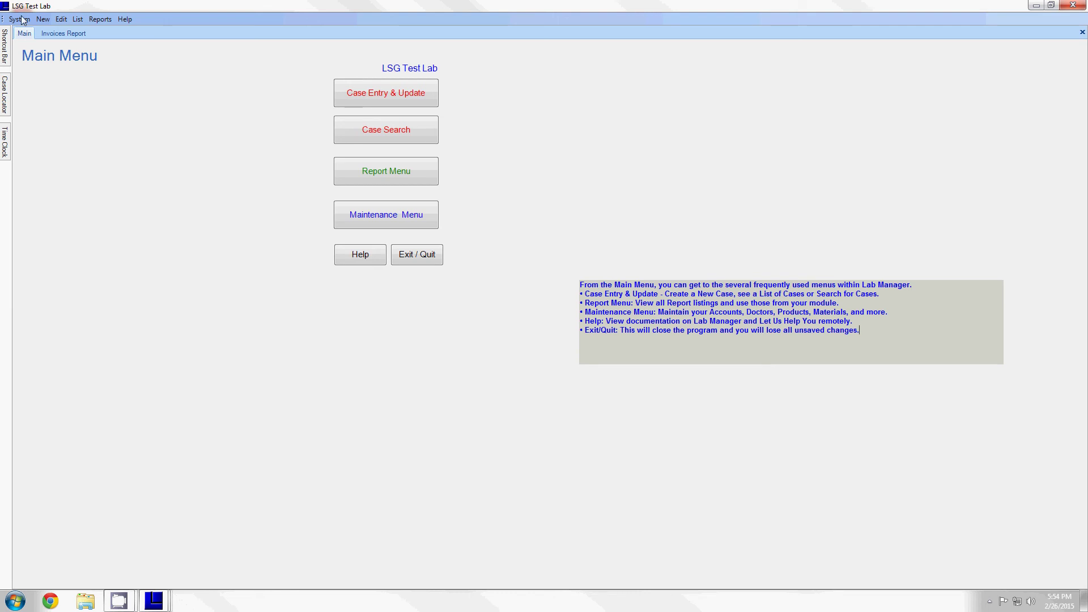
- Open the Invoices report from the billing reports
click(100, 20)
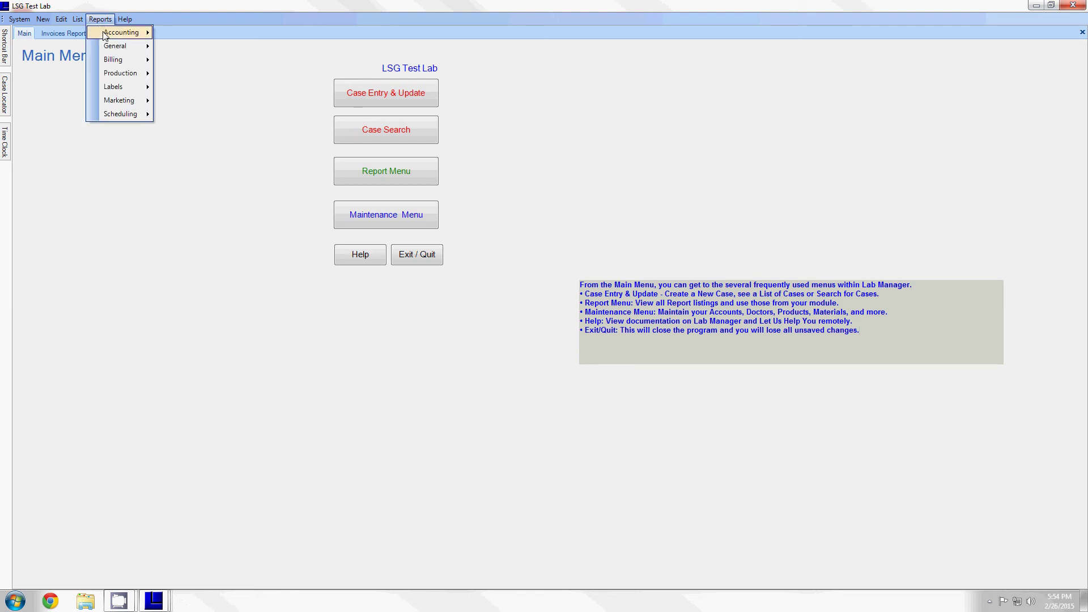
mouse_move(133, 59)
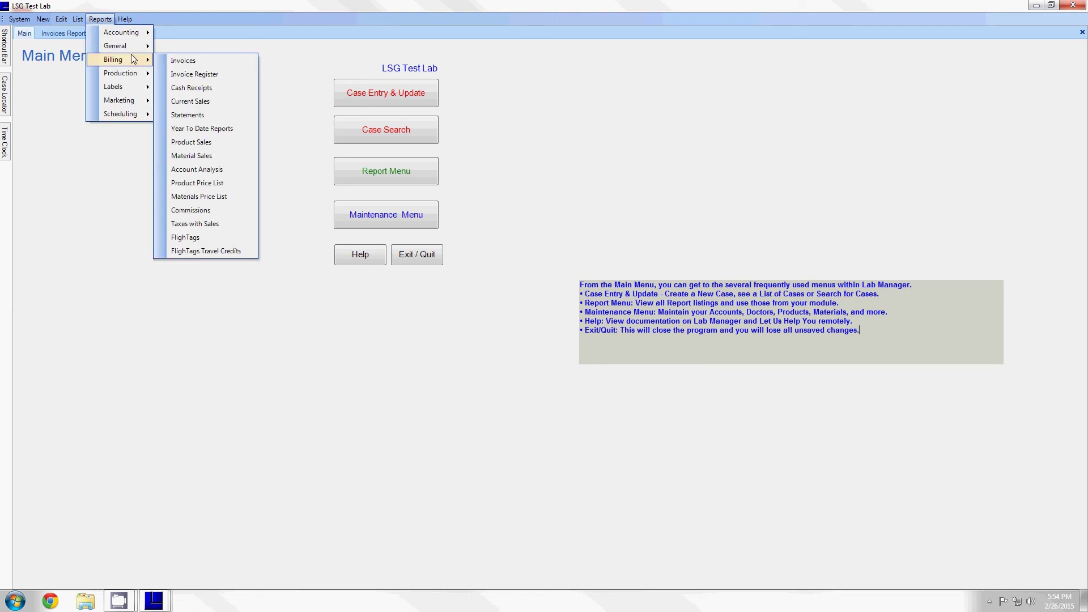
click(209, 61)
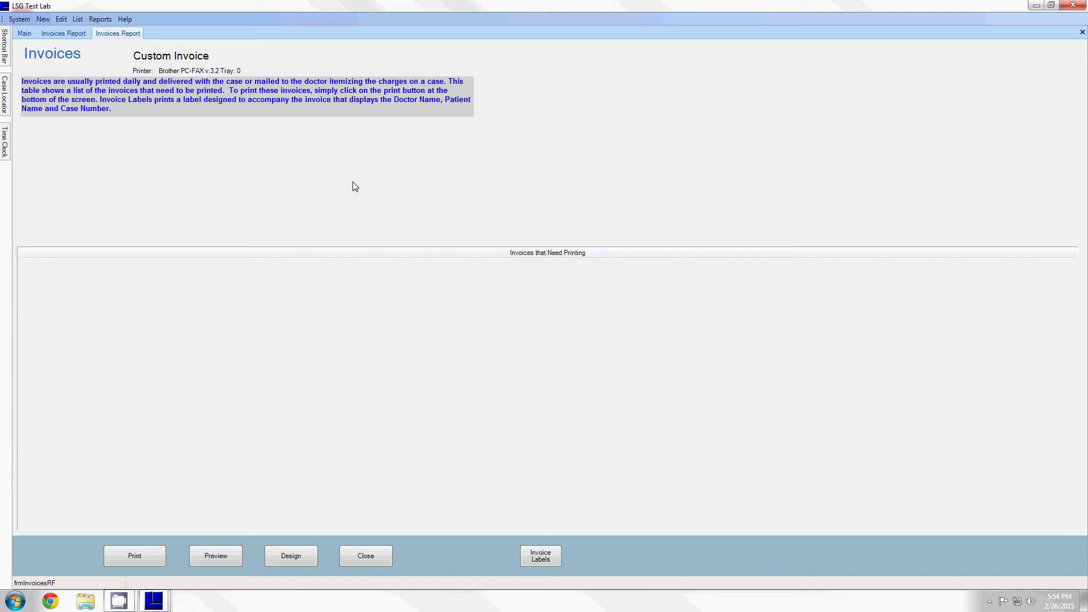
- Set the Invoices help text box's horizontal position to 300 and save the box to file
right_click(422, 107)
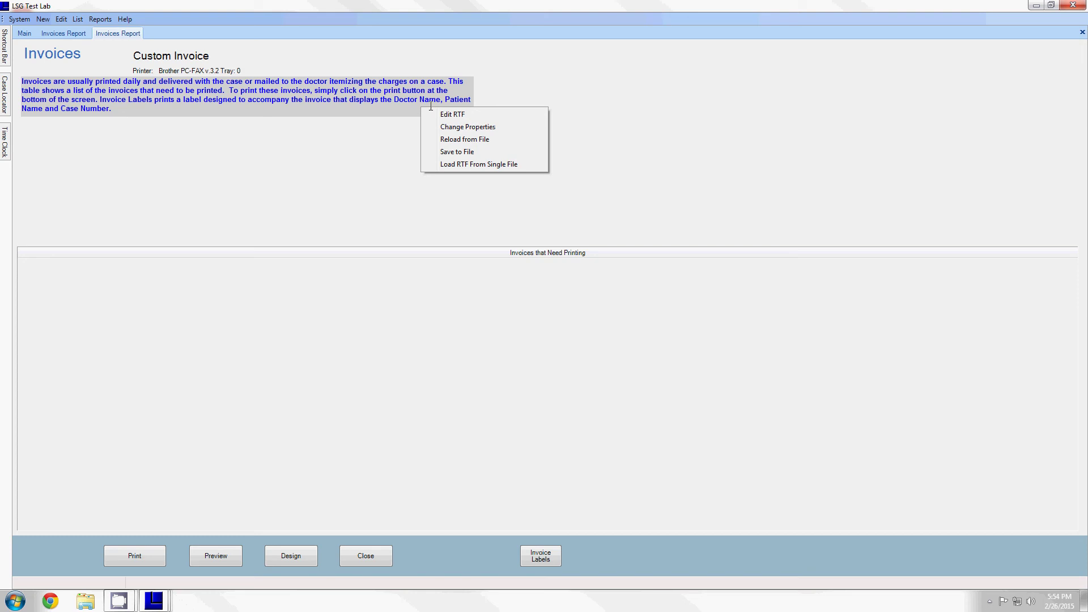
click(452, 127)
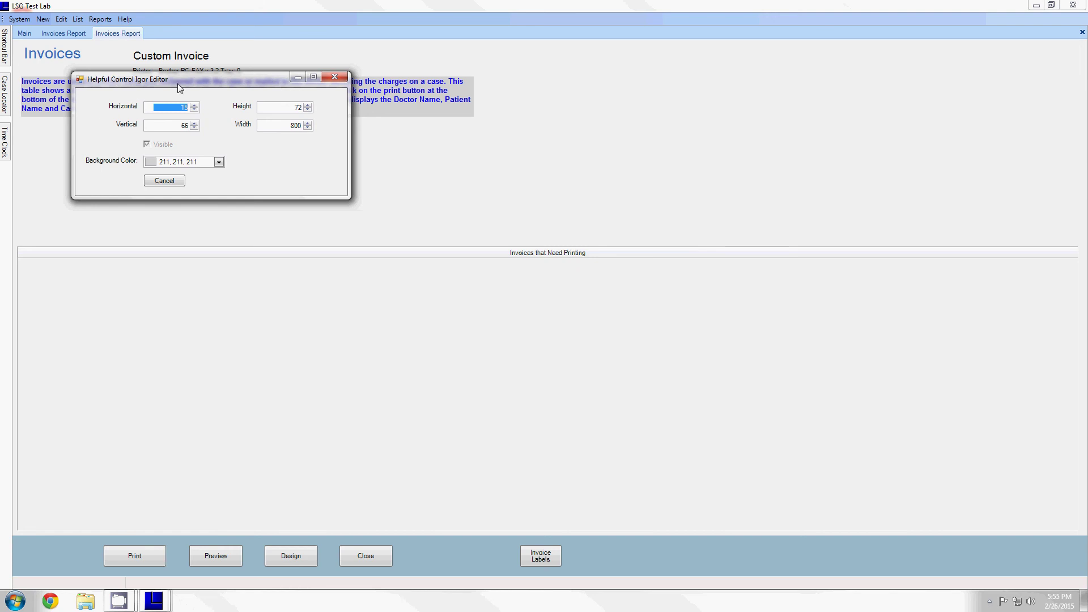
drag(179, 85, 656, 249)
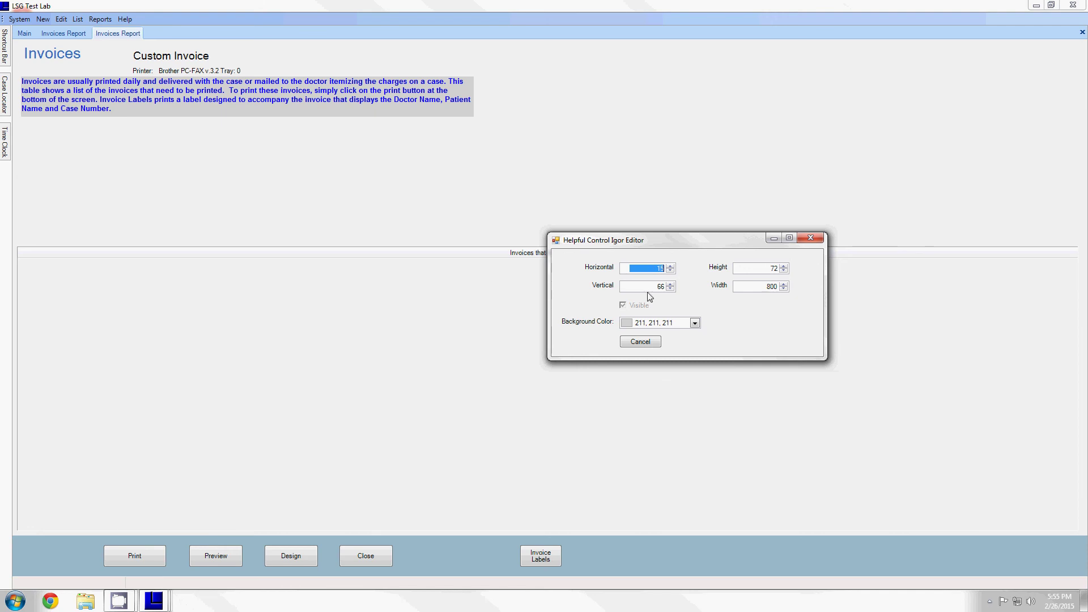
text(300)
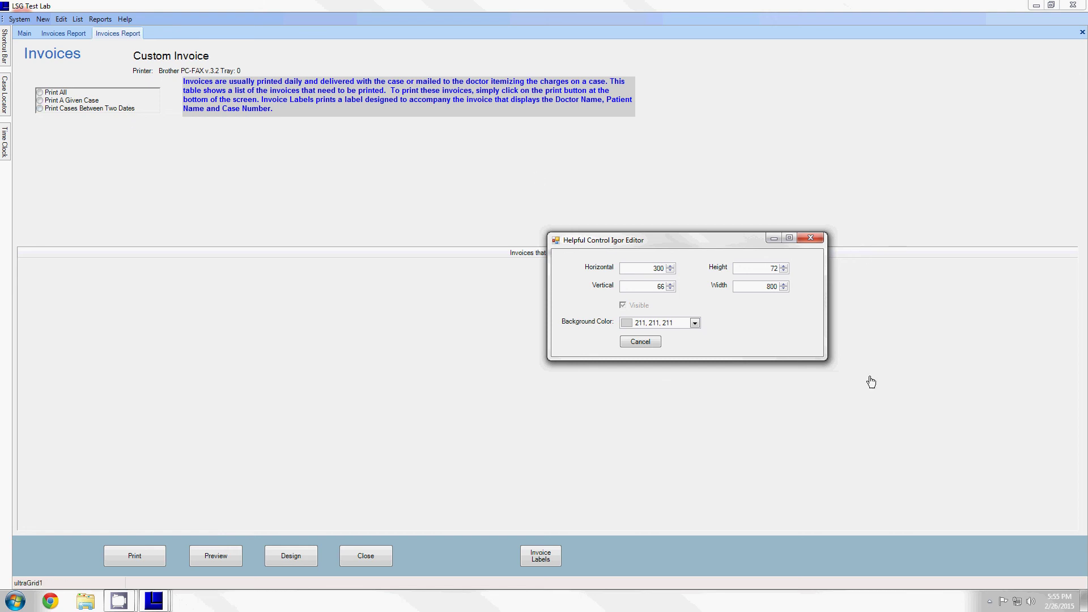
key(Escape)
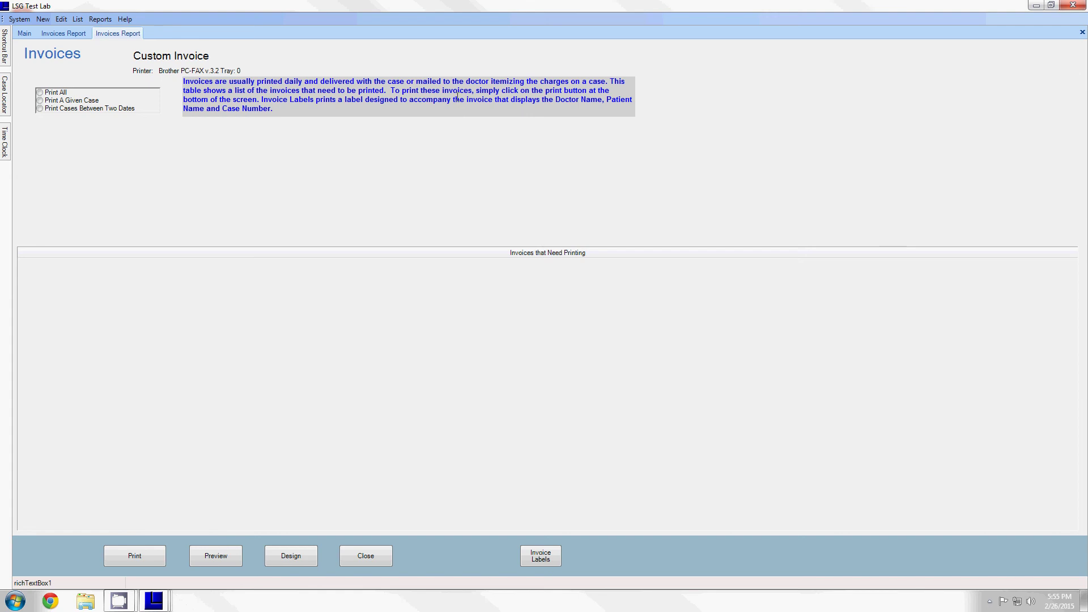
right_click(457, 96)
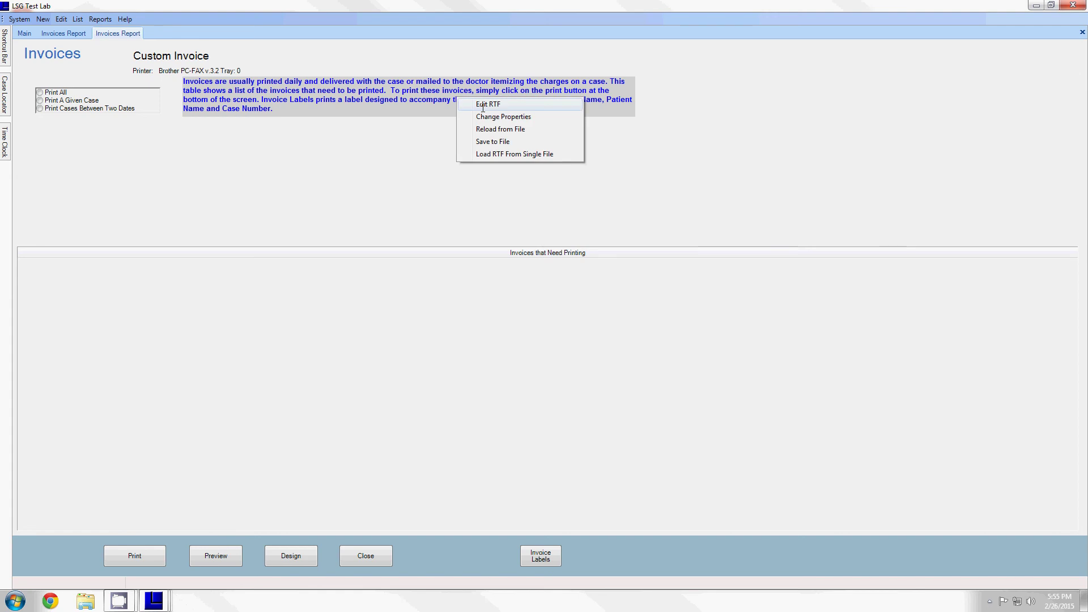
click(487, 142)
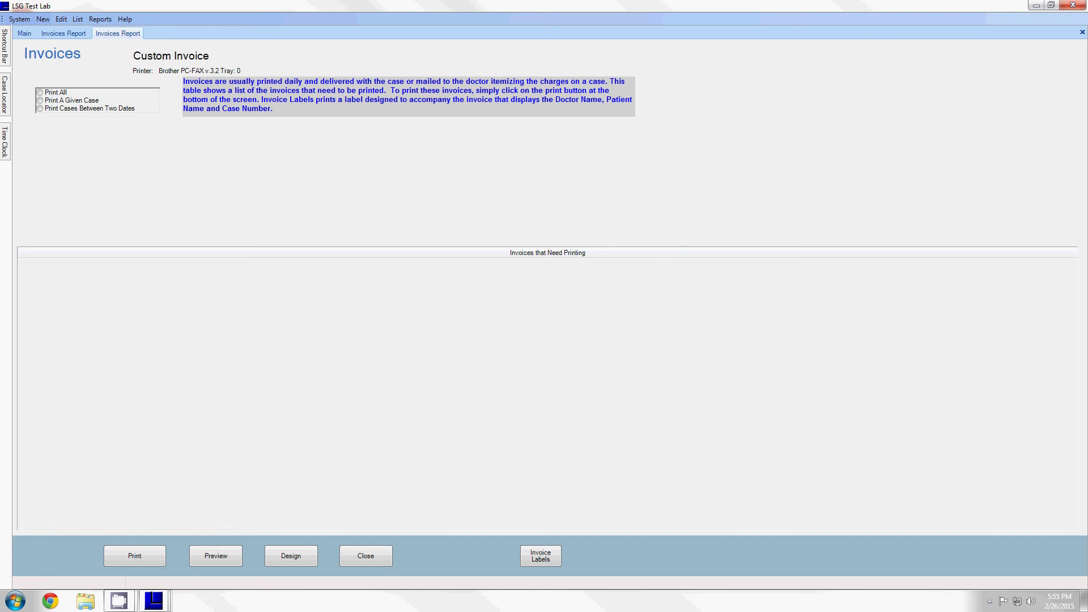
- Check the Print All, Print A Given Case and Print Cases Between Two Dates options, finishing on Print All
click(50, 94)
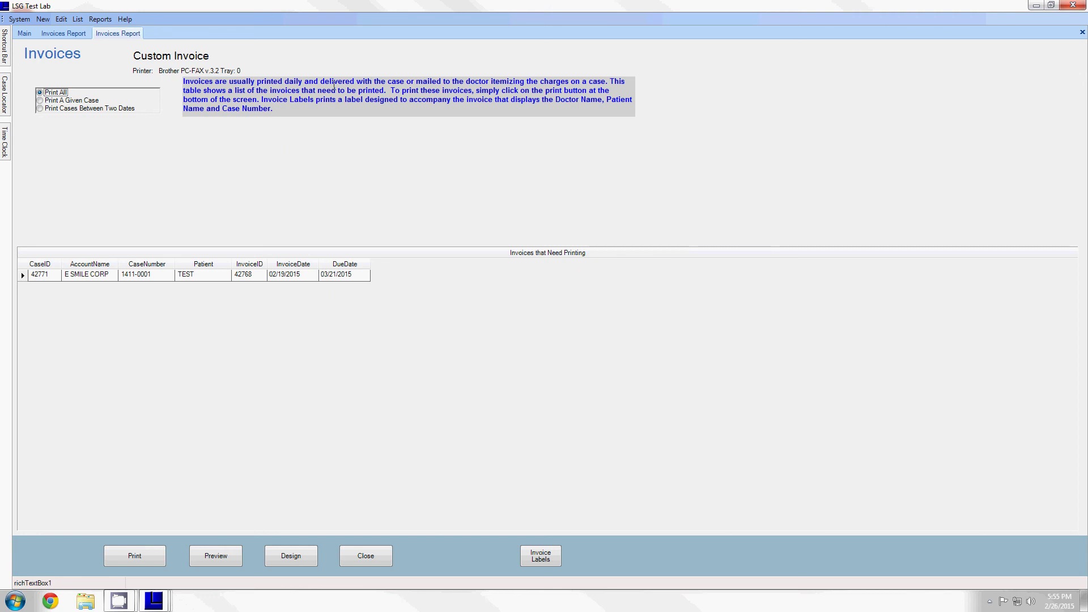
click(41, 101)
click(43, 93)
click(40, 110)
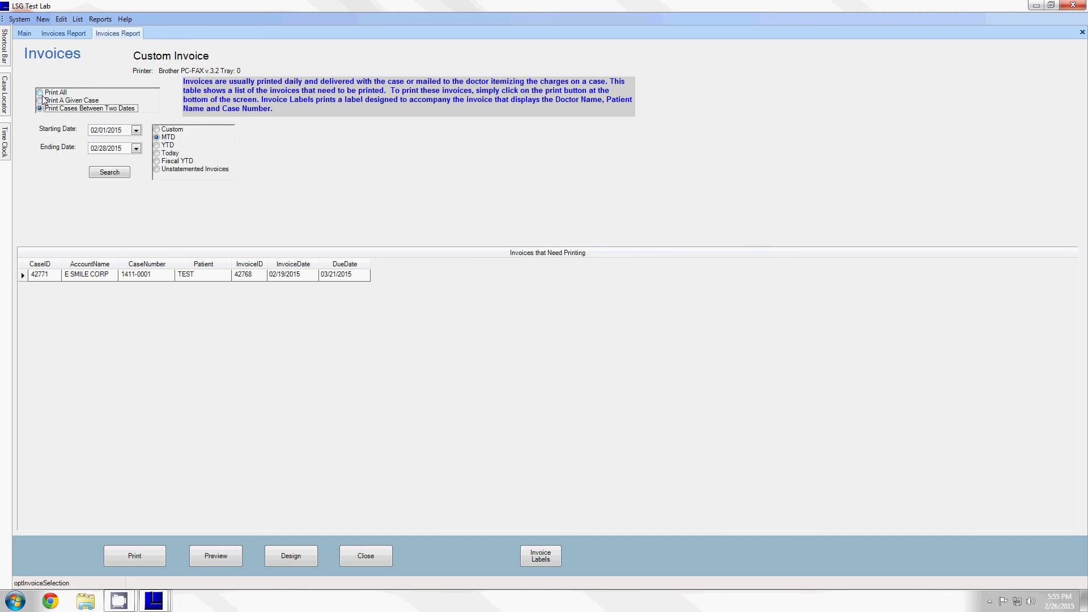
click(42, 93)
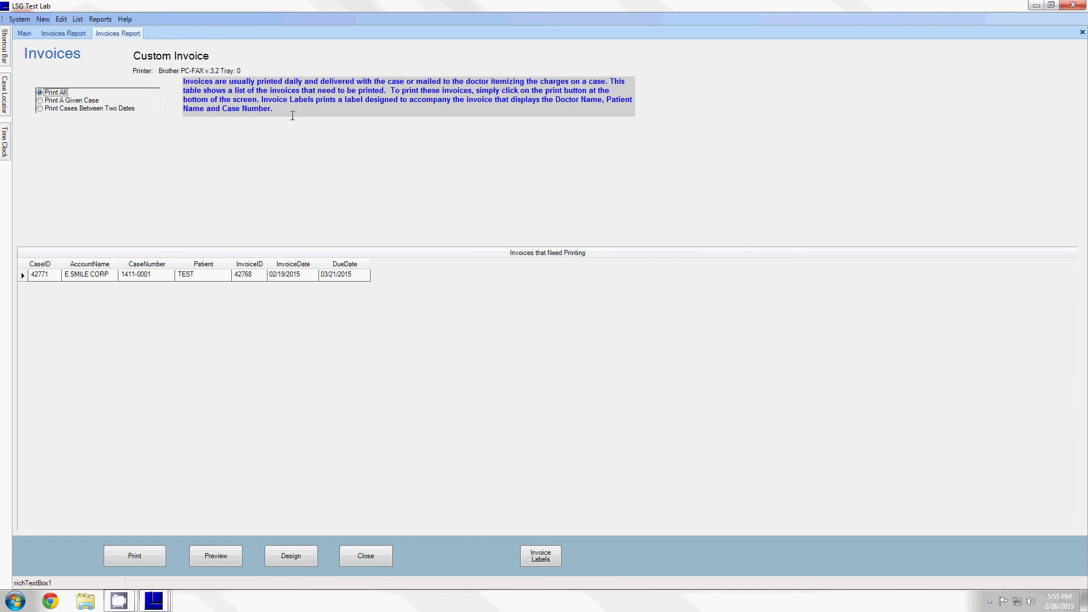
- Close the current Invoices report and save the Main Menu's help text box to file
right_click(111, 36)
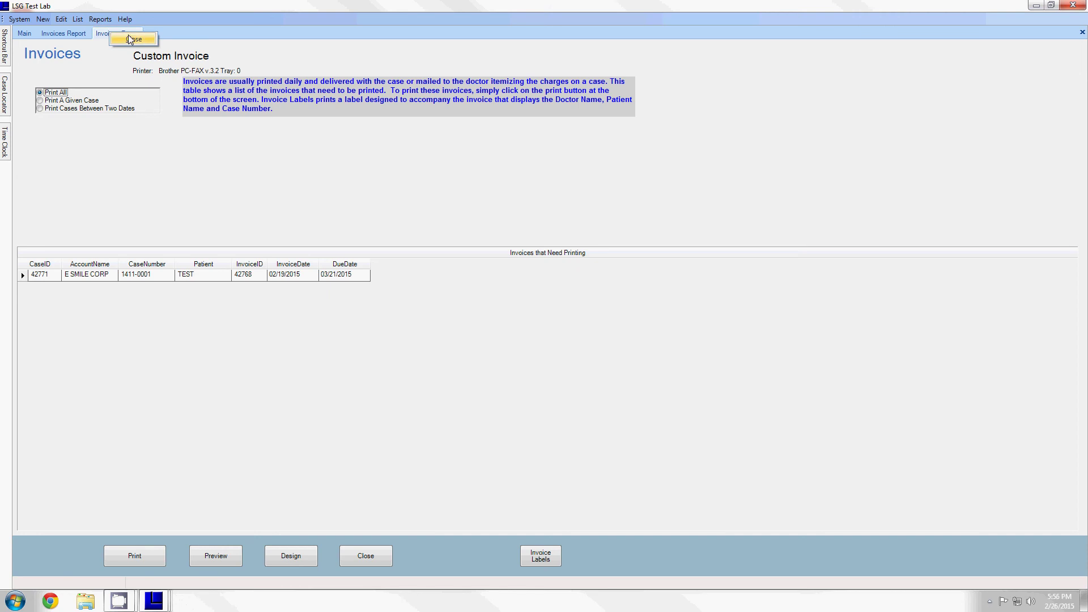
click(128, 38)
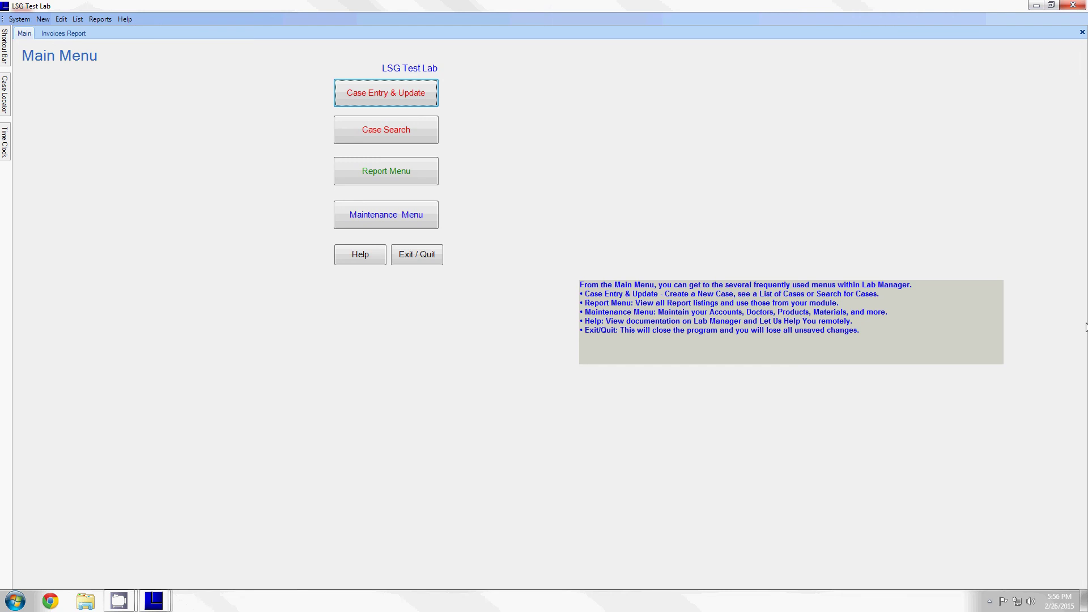
right_click(768, 320)
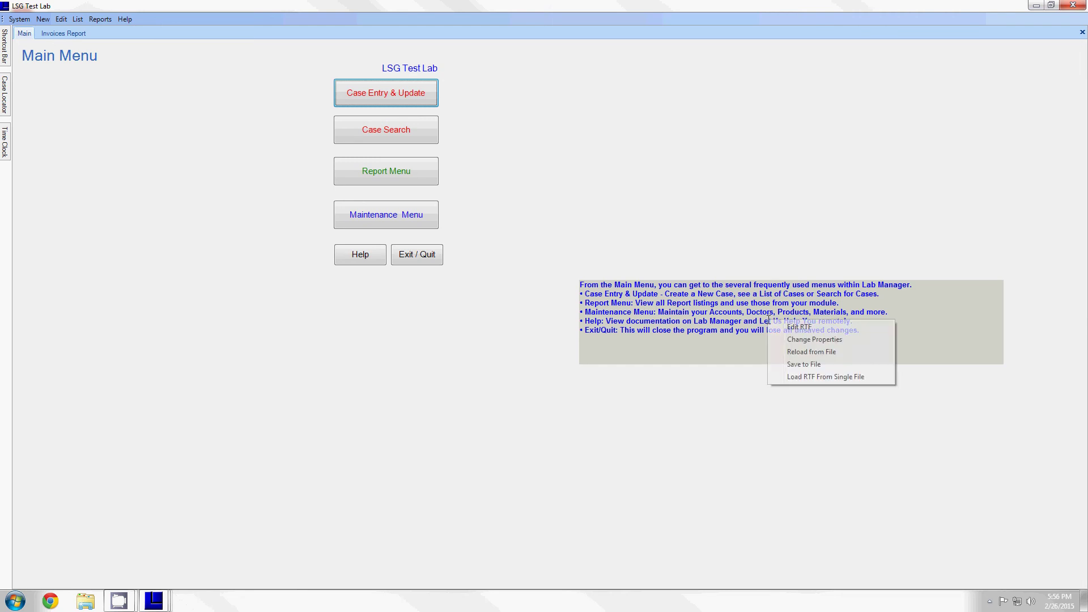
click(801, 365)
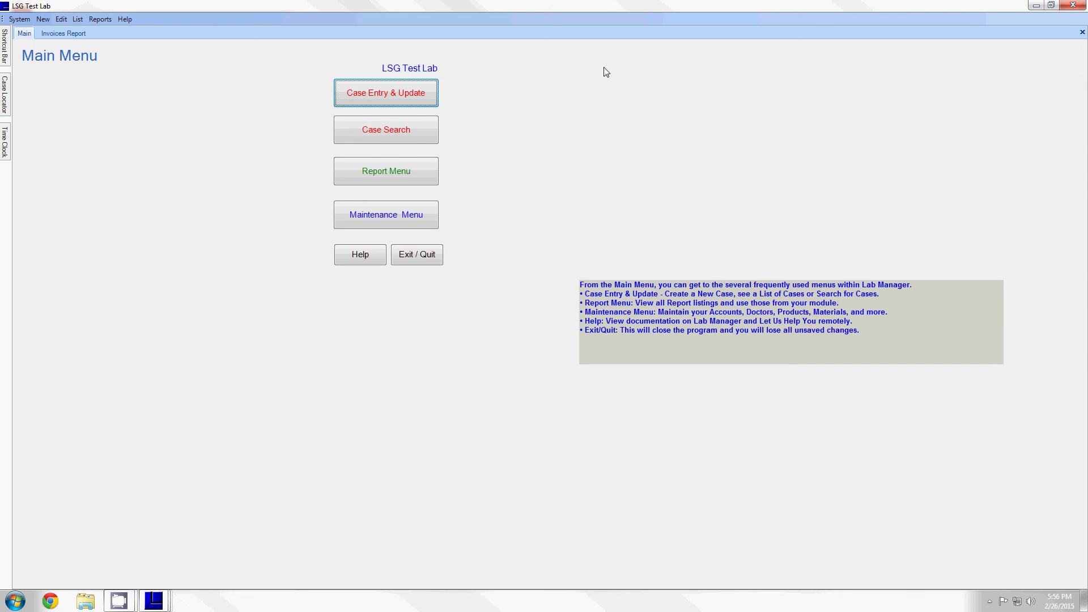